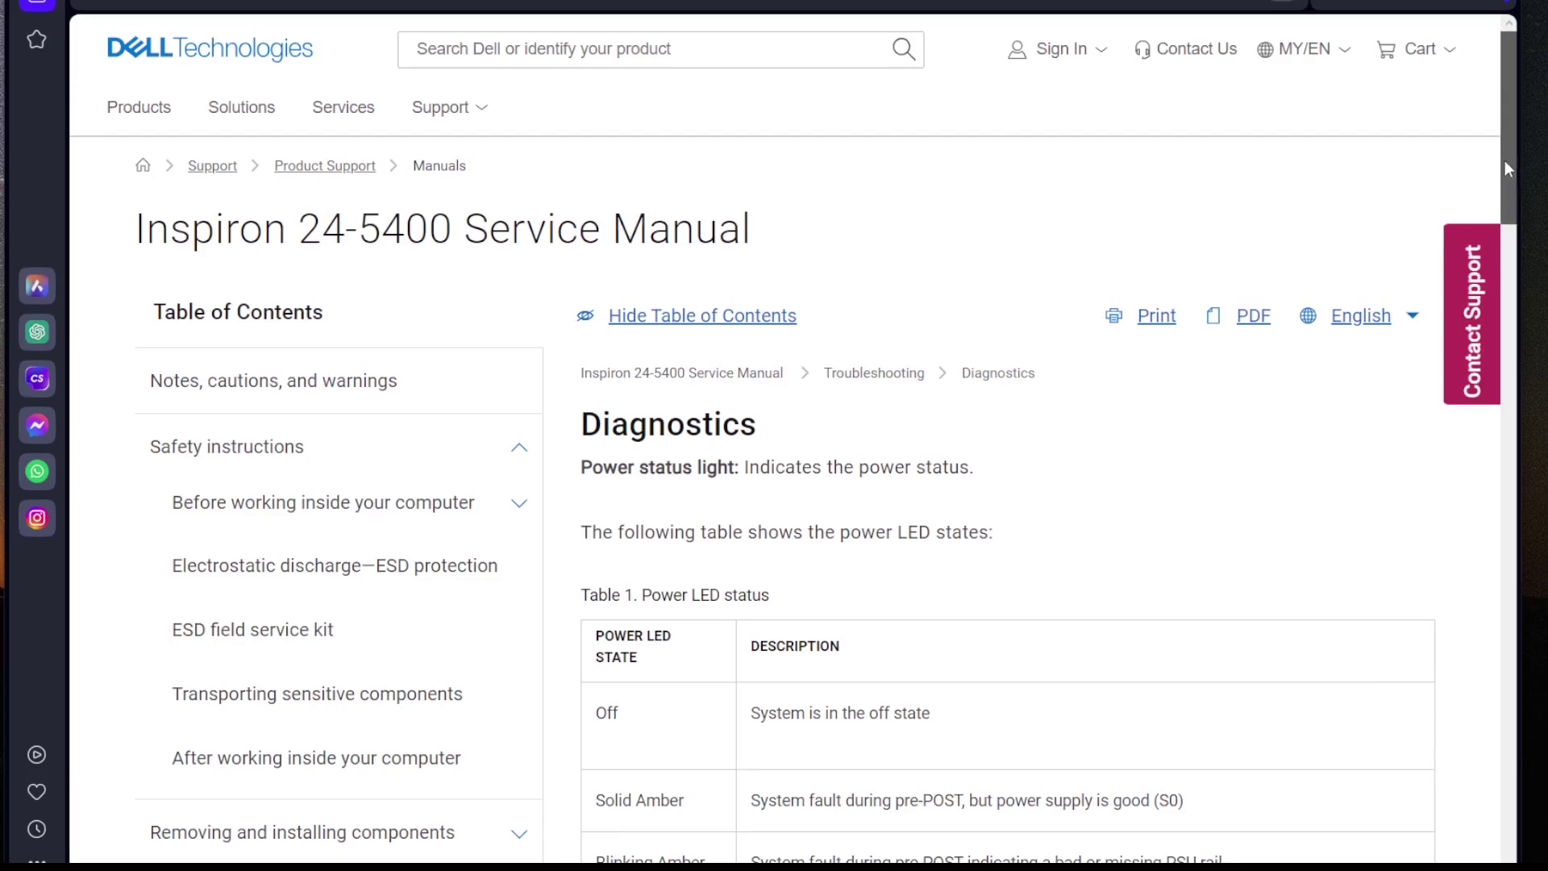
left_click_drag(1505, 161, 1512, 481)
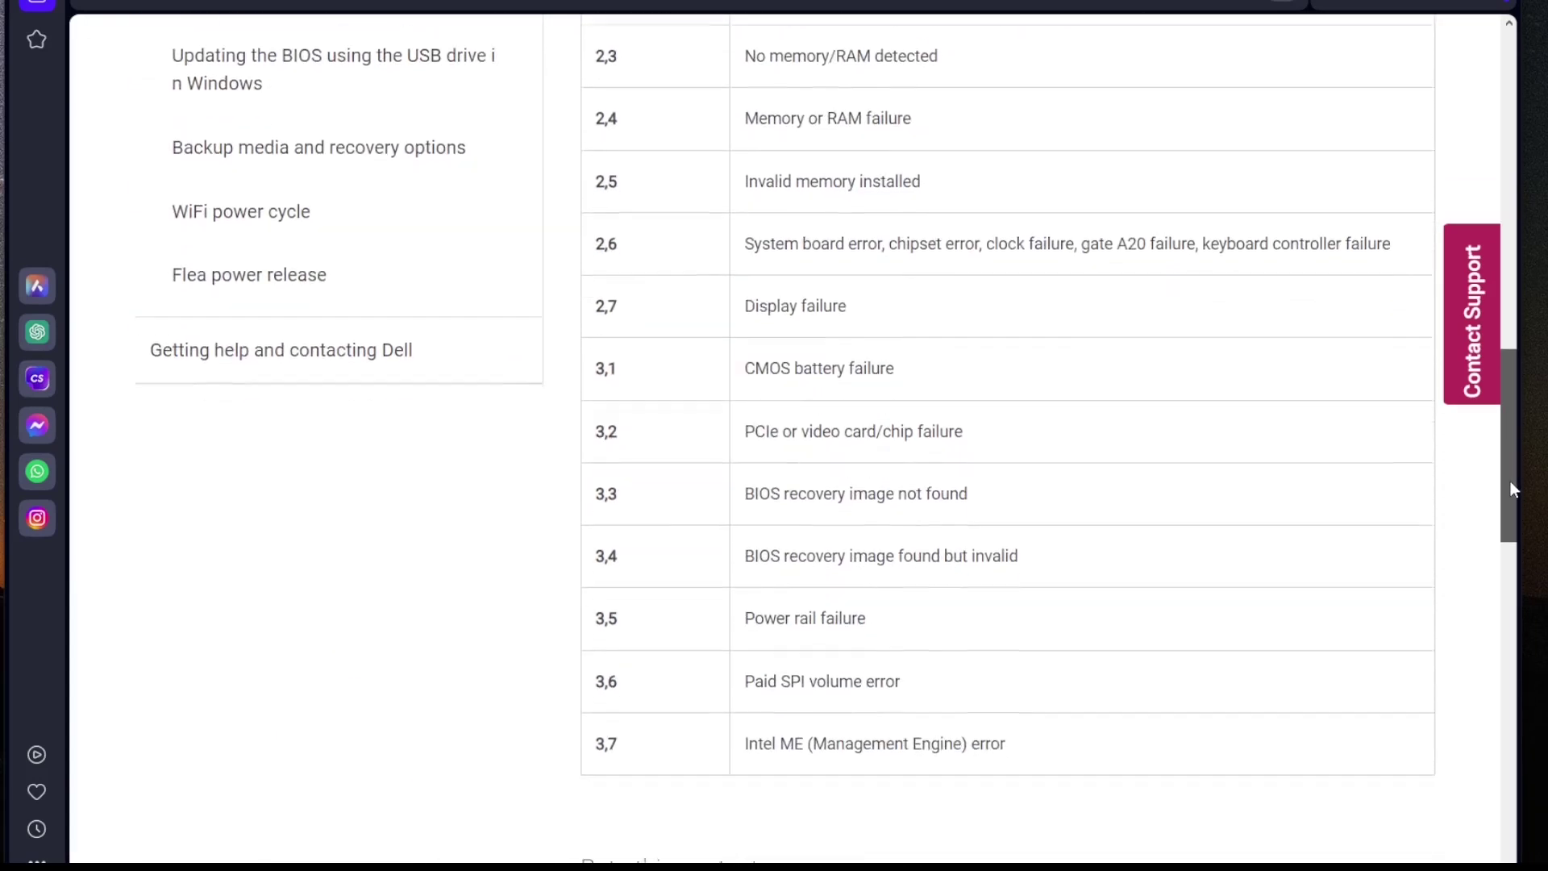